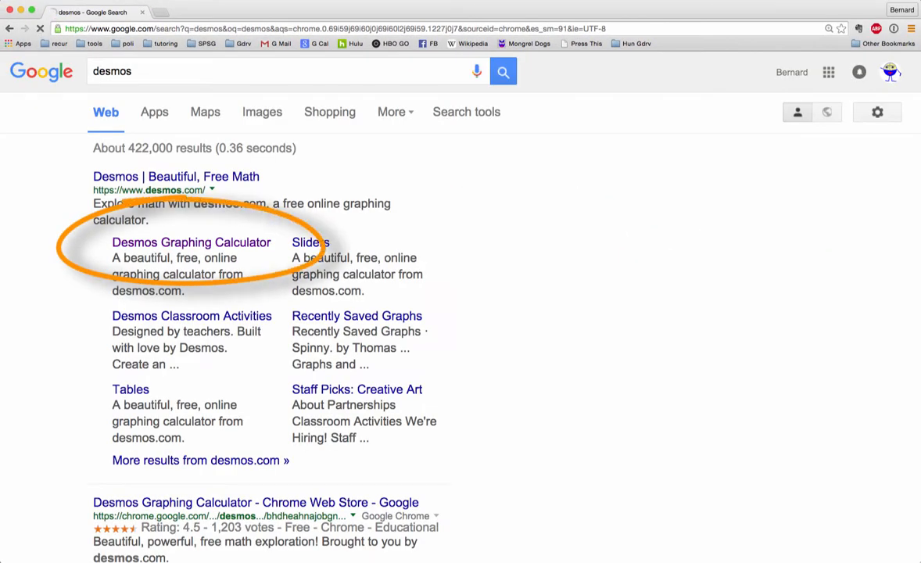
Open the Desmos Graphing Calculator from the search results and add a table to the expression list.
{"action": "left_click", "coordinate": [223, 246]}
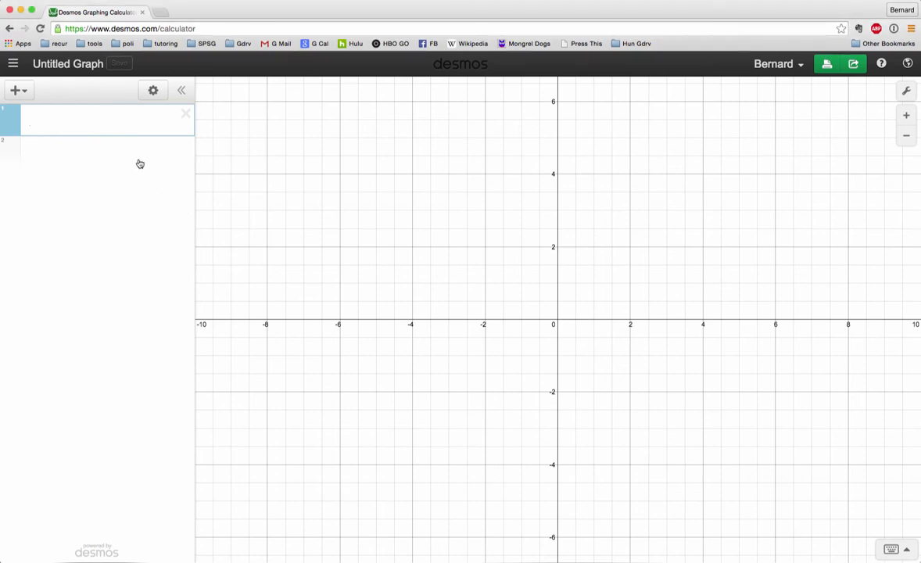
{"action": "left_click", "coordinate": [20, 91]}
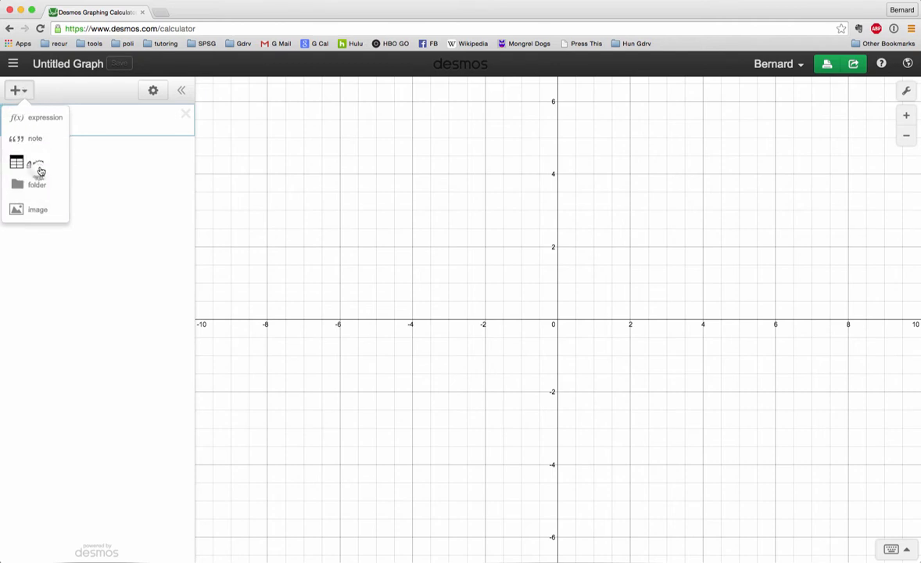
{"action": "left_click", "coordinate": [39, 163]}
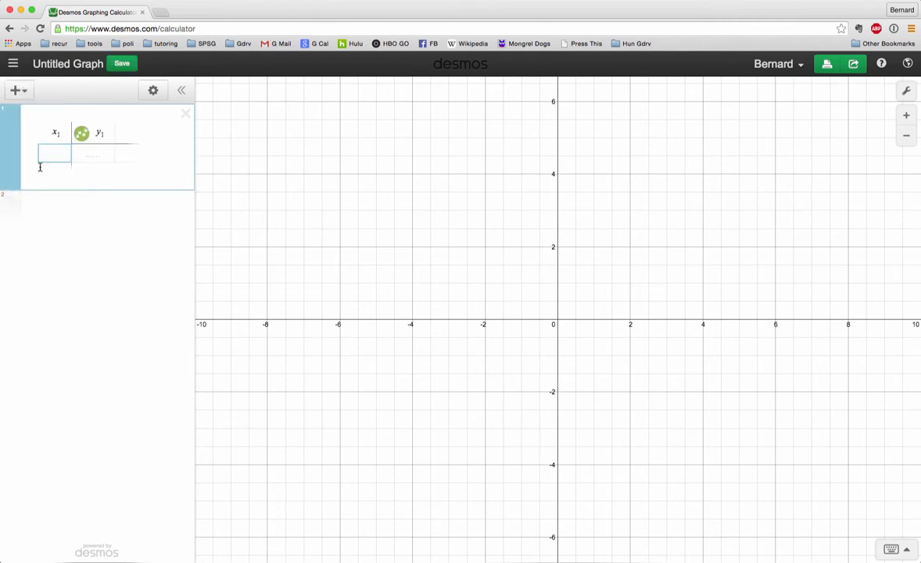
Fill the table with the points (1.26, 30), (1.62, 50), (2.24, 80), (2.7, 100) and (3.85, 120).
{"action": "type", "text": "1.26"}
{"action": "key", "text": "Return"}
{"action": "type", "text": "1.62"}
{"action": "key", "text": "Return"}
{"action": "type", "text": "2.24"}
{"action": "key", "text": "Return"}
{"action": "type", "text": "2.7"}
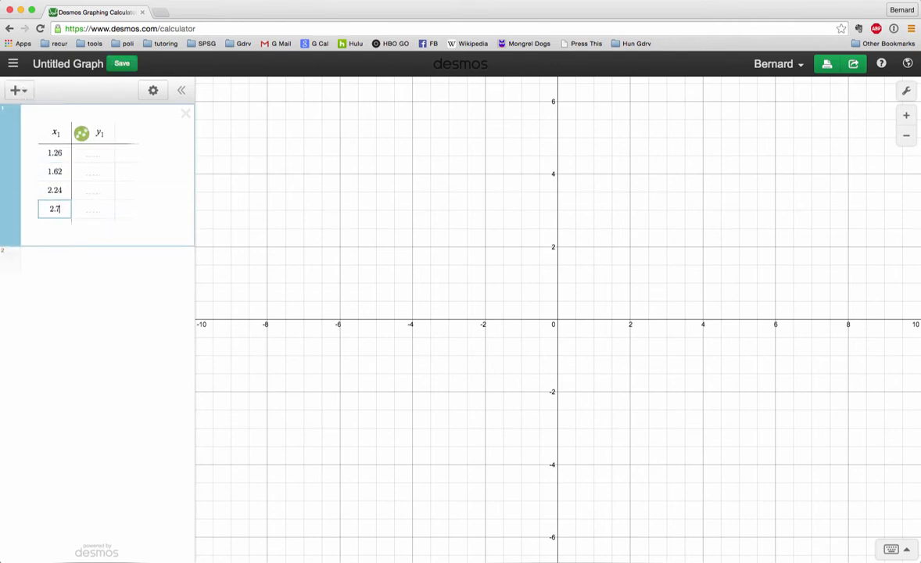
{"action": "key", "text": "Return"}
{"action": "type", "text": "3.85"}
{"action": "left_click", "coordinate": [86, 152]}
{"action": "type", "text": "30 50 80 100 120"}
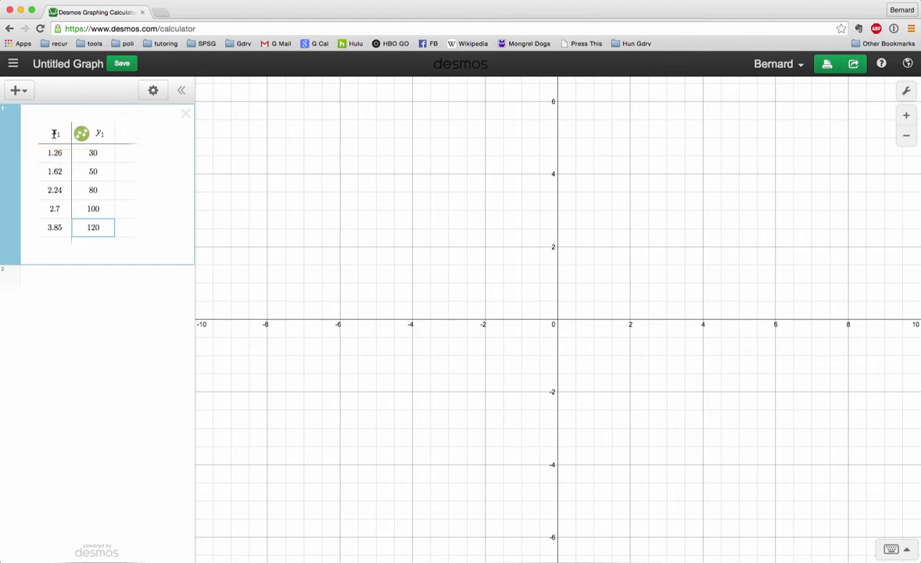
Rename the table's column headings to t_1 for the first column and x_1 for the second.
{"action": "left_click", "coordinate": [64, 130]}
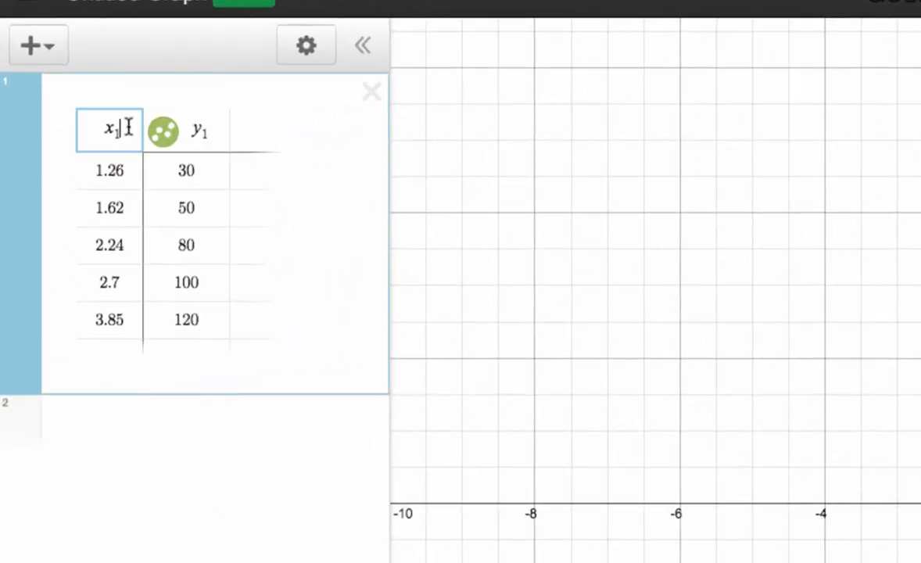
{"action": "key", "text": "BackSpace"}
{"action": "key", "text": "BackSpace"}
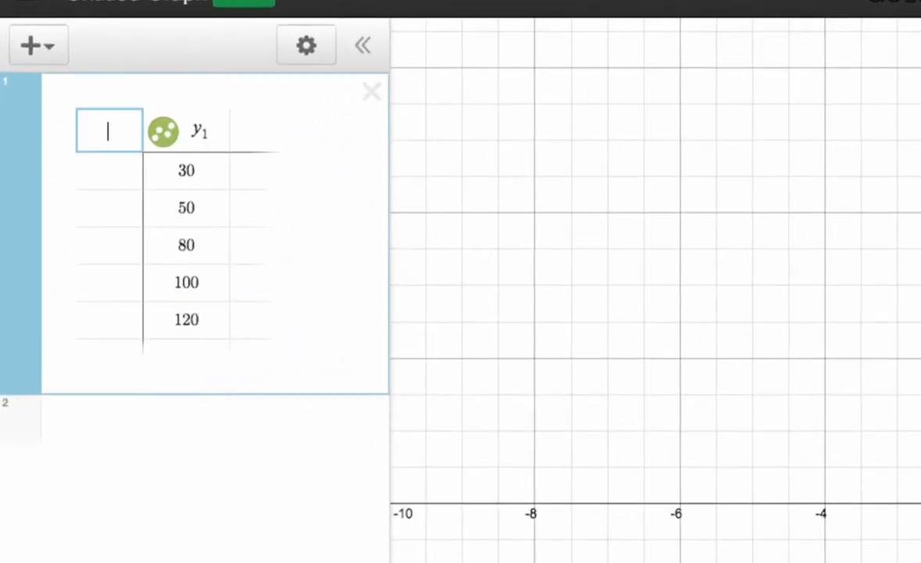
{"action": "type", "text": "t_1"}
{"action": "left_click", "coordinate": [211, 127]}
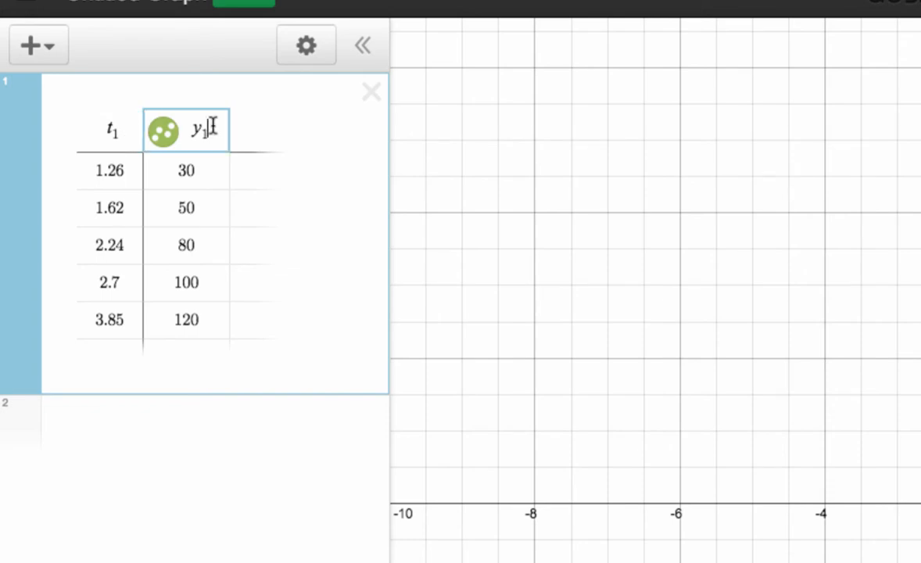
{"action": "key", "text": "BackSpace"}
{"action": "key", "text": "BackSpace"}
{"action": "key", "text": "BackSpace"}
{"action": "type", "text": "x_1"}
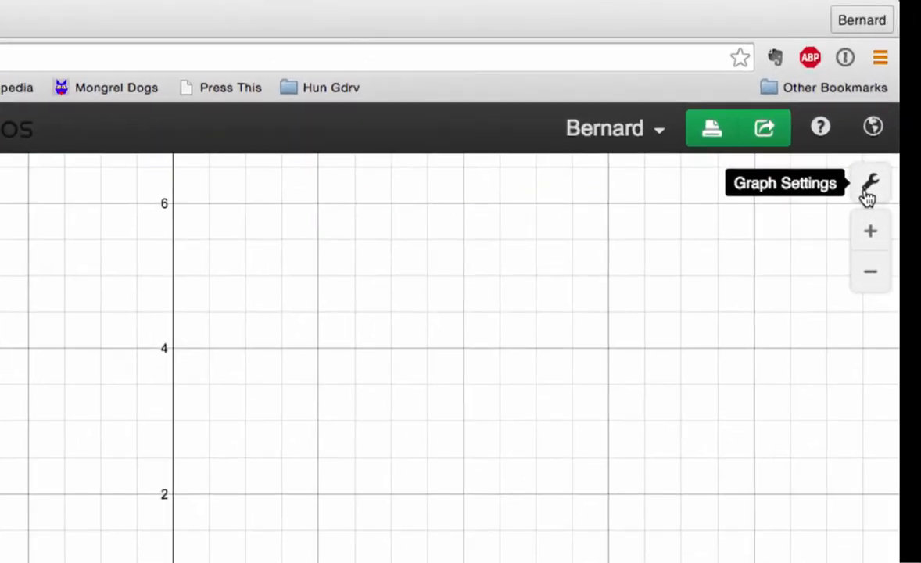
In the graph settings, label the x-axis "time (s)" and the y-axis "position (cm)".
{"action": "left_click", "coordinate": [869, 191]}
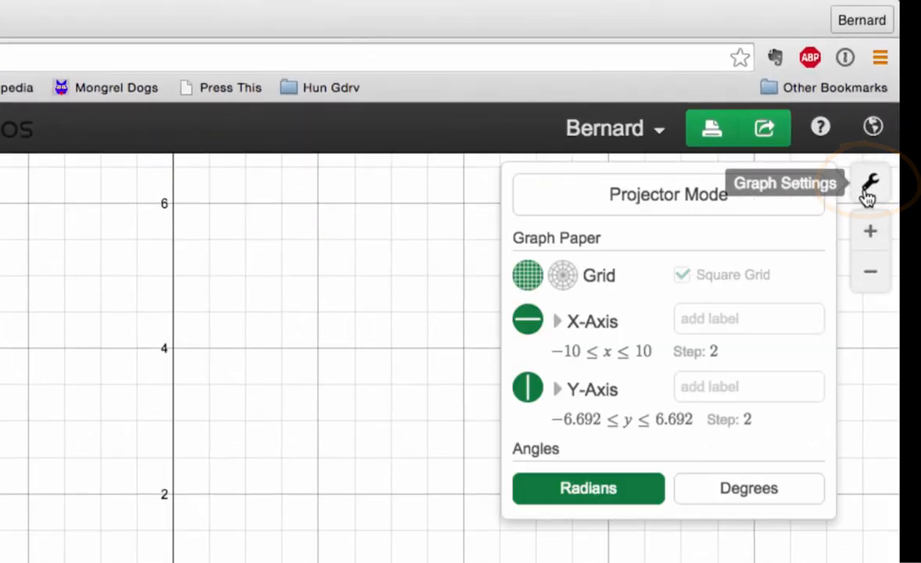
{"action": "left_click", "coordinate": [737, 329]}
{"action": "type", "text": "tim"}
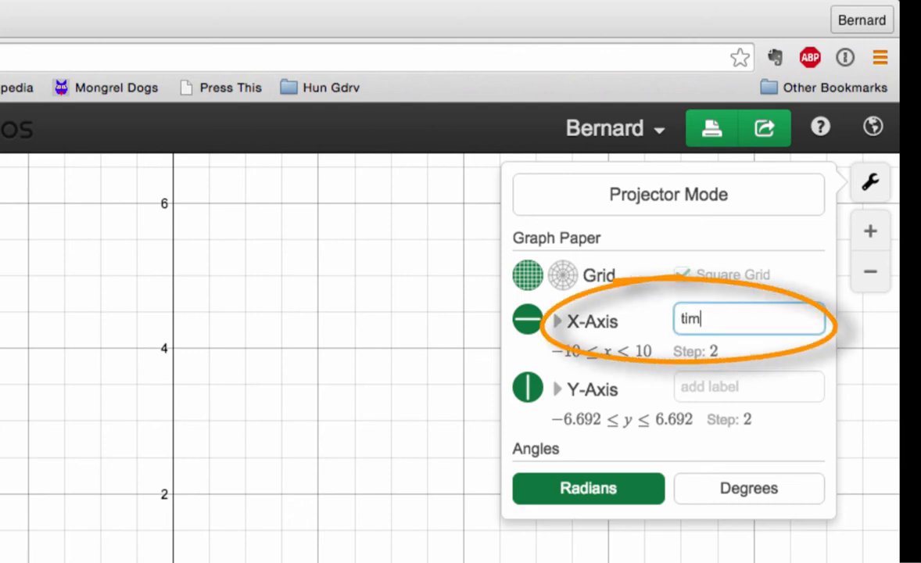
{"action": "type", "text": "e (s)"}
{"action": "left_click", "coordinate": [737, 384]}
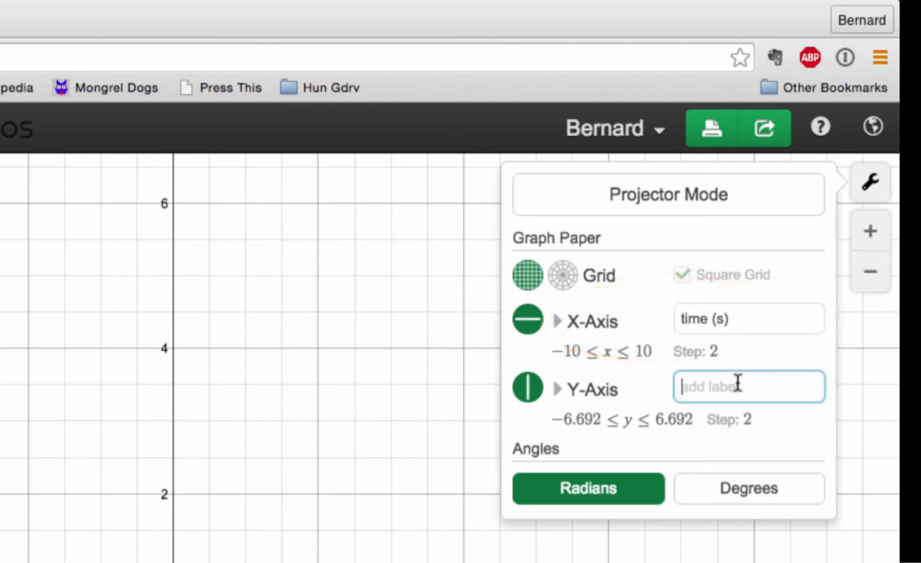
{"action": "type", "text": "position ("}
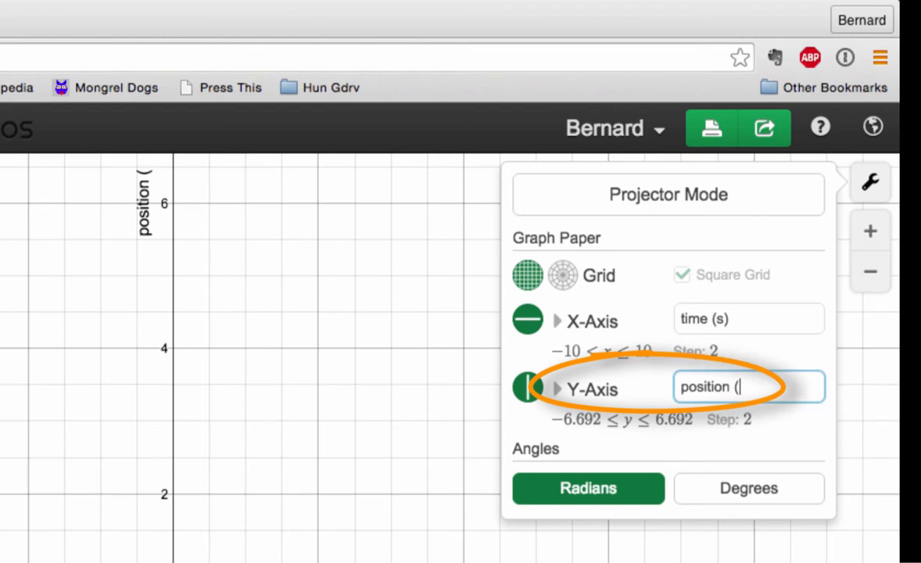
{"action": "type", "text": "cm)"}
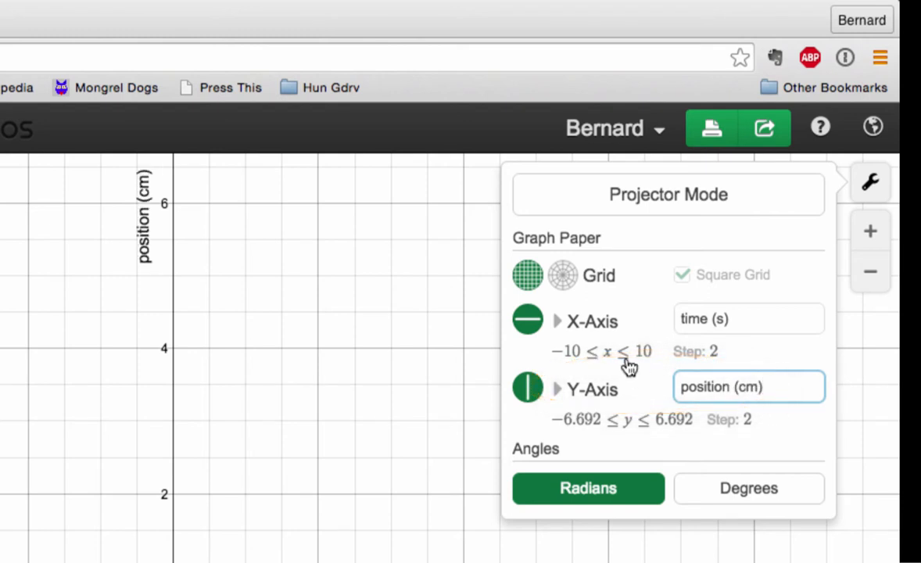
Set the x-axis range to run from -1 to 4.
{"action": "left_click", "coordinate": [557, 344]}
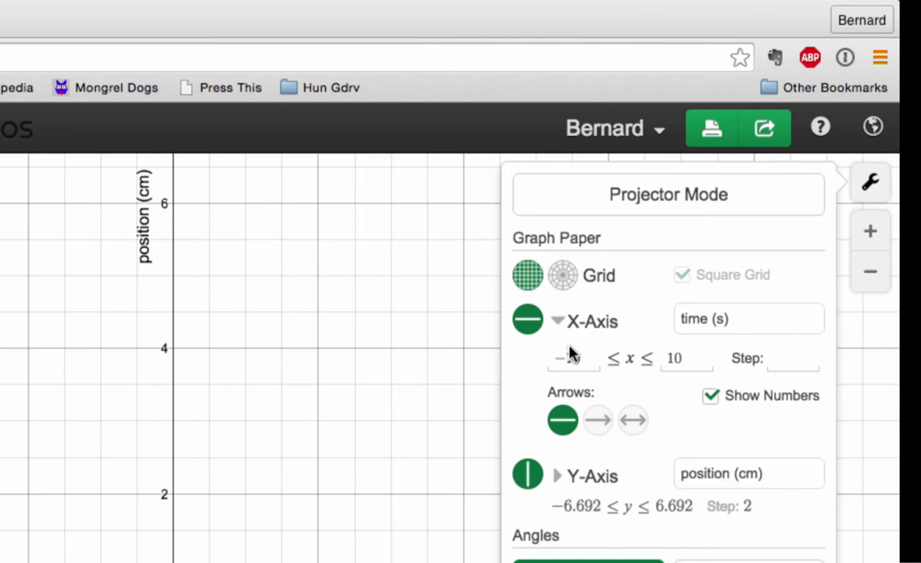
{"action": "left_click", "coordinate": [575, 352]}
{"action": "key", "text": "Delete"}
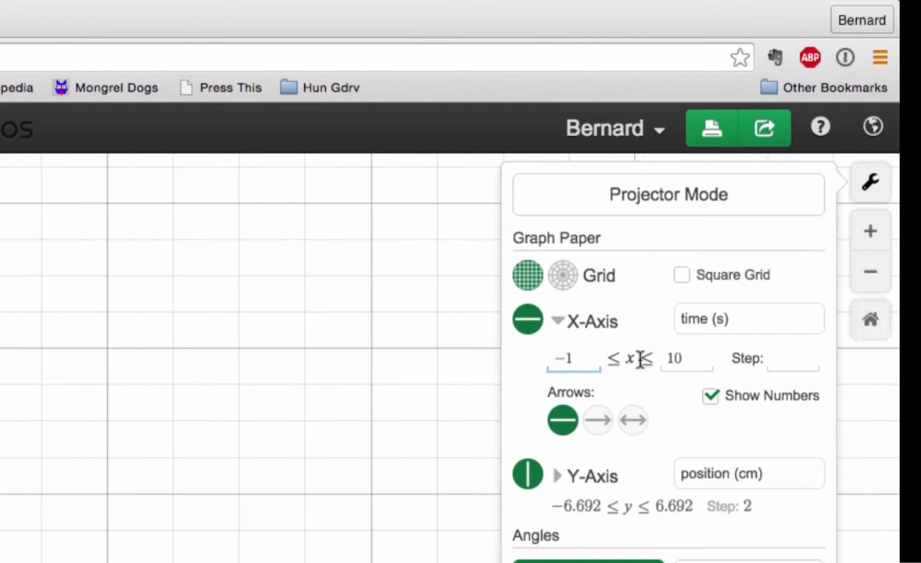
{"action": "left_click", "coordinate": [687, 361]}
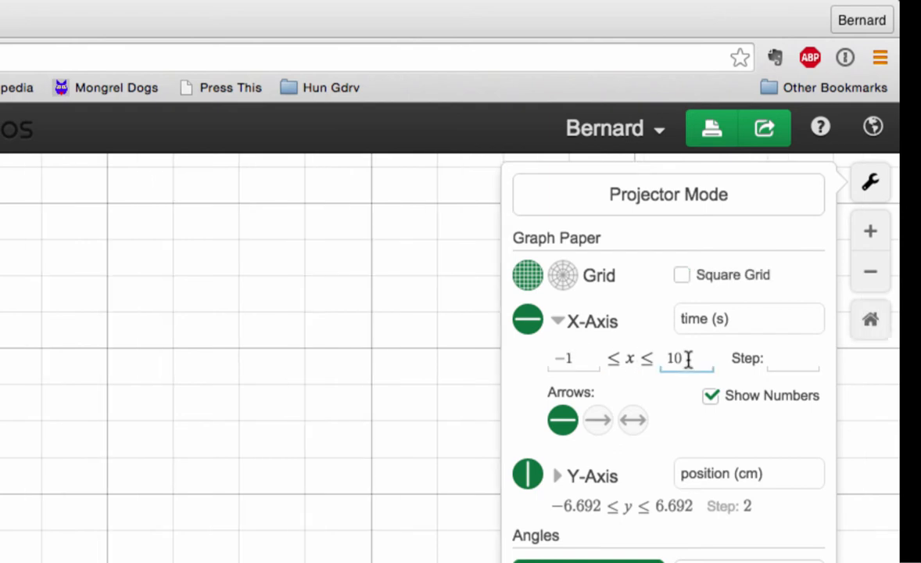
{"action": "key", "text": "BackSpace"}
{"action": "type", "text": "4"}
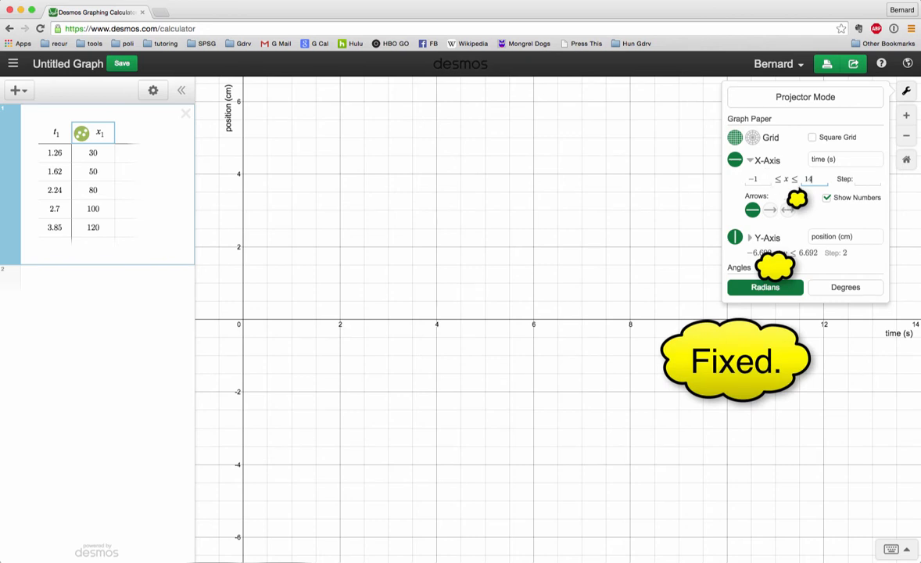
{"action": "key", "text": "BackSpace"}
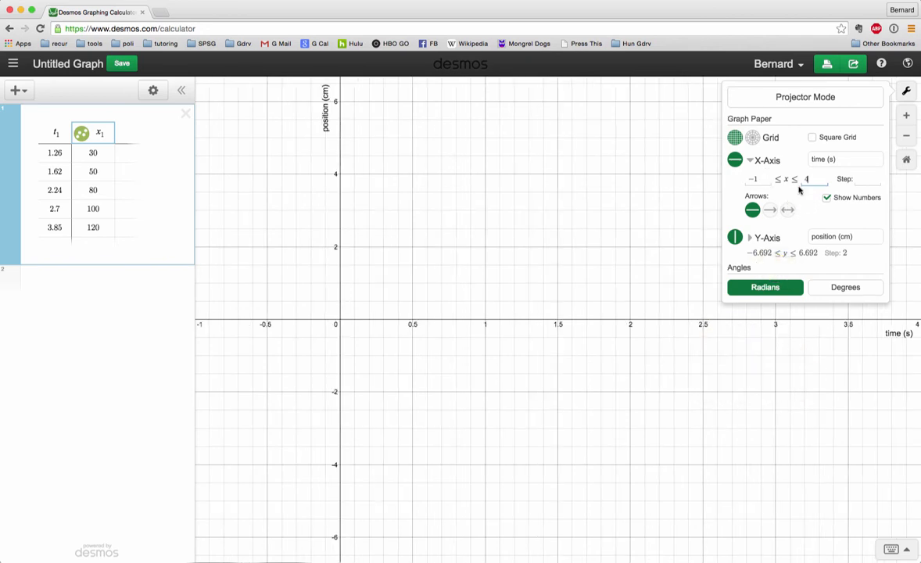
Try a lower limit of 1 for the x-axis and restore it to -1.
{"action": "left_click", "coordinate": [753, 179]}
{"action": "key", "text": "BackSpace"}
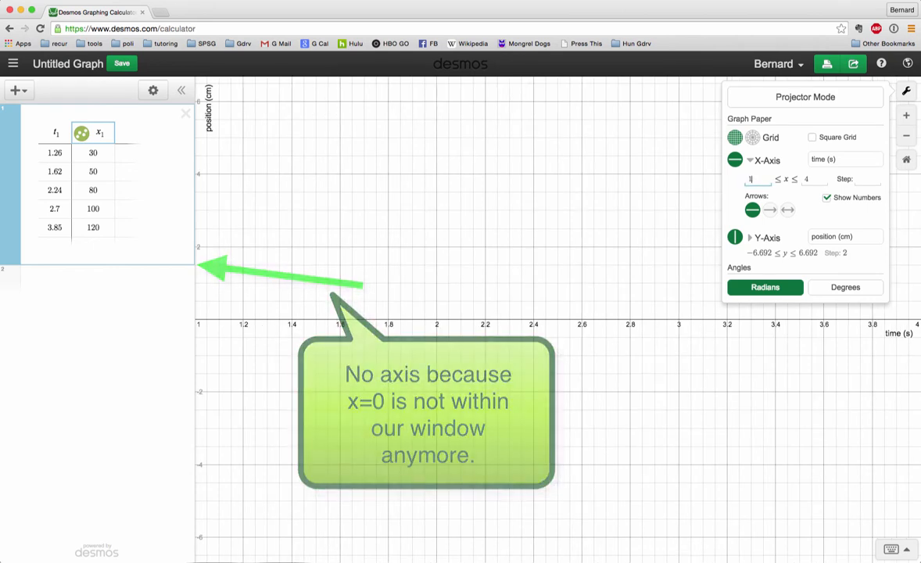
{"action": "type", "text": "-"}
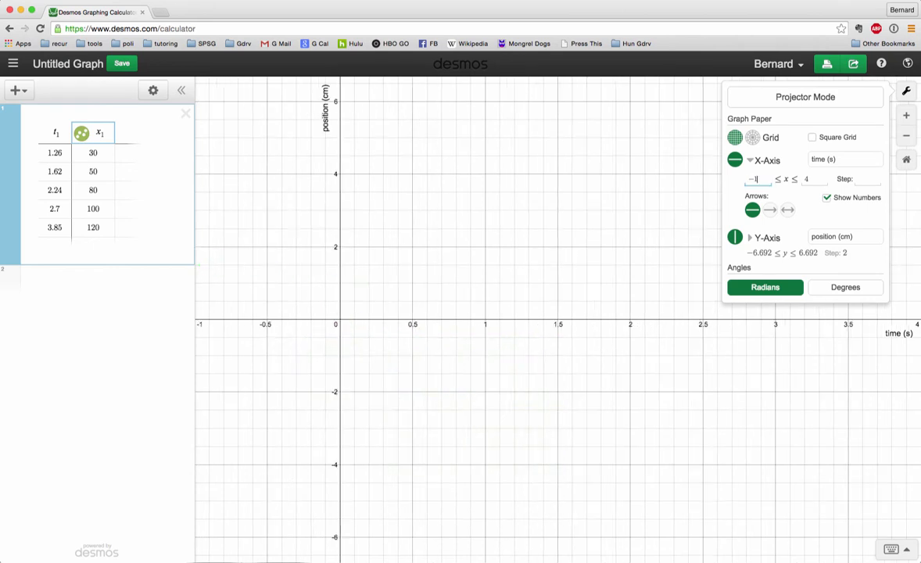
Expand the y-axis options and set the axis's lower limit to -10.
{"action": "left_click", "coordinate": [750, 241]}
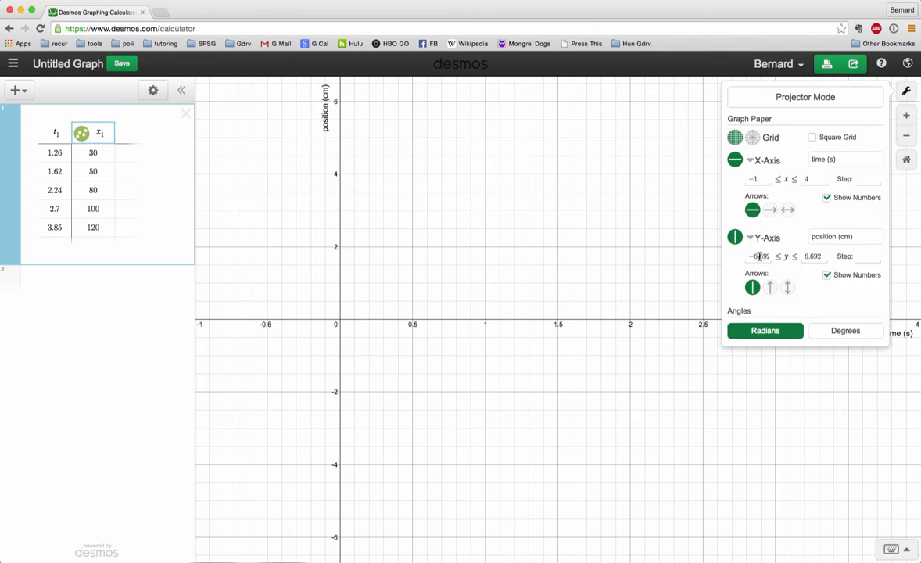
{"action": "left_click", "coordinate": [769, 257]}
{"action": "key", "text": "BackSpace"}
{"action": "key", "text": "BackSpace"}
{"action": "key", "text": "BackSpace"}
{"action": "key", "text": "BackSpace"}
{"action": "key", "text": "BackSpace"}
{"action": "type", "text": "10"}
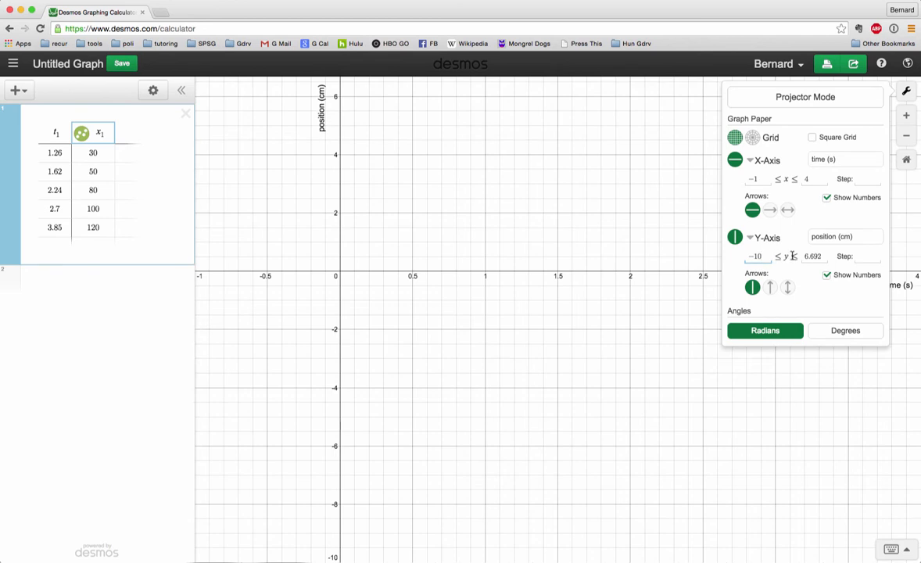
Set the y-axis upper limit to 140.
{"action": "left_click", "coordinate": [820, 256]}
{"action": "key", "text": "BackSpace"}
{"action": "key", "text": "BackSpace"}
{"action": "key", "text": "BackSpace"}
{"action": "key", "text": "BackSpace"}
{"action": "key", "text": "BackSpace"}
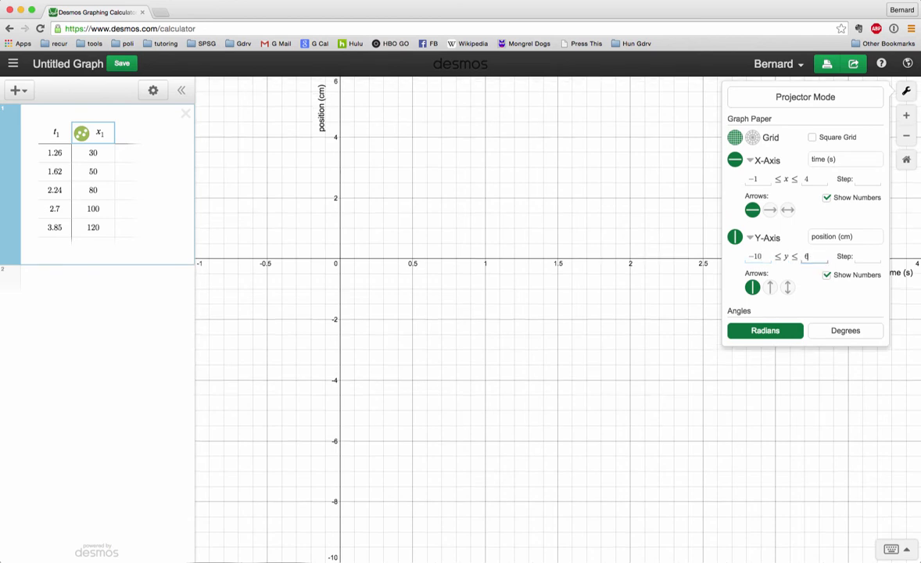
{"action": "type", "text": "140"}
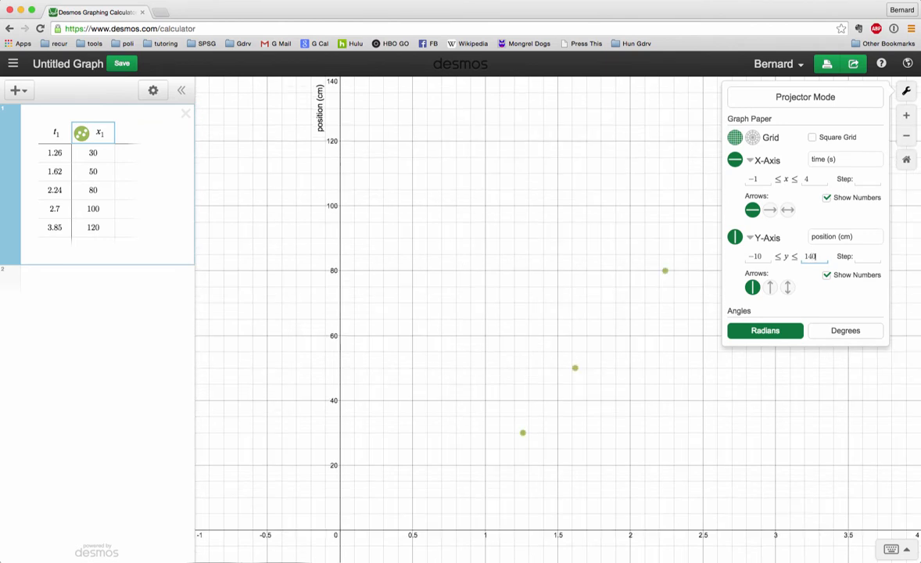
Set the x-axis lower limit to -0.5 and close the graph settings.
{"action": "left_click", "coordinate": [765, 176]}
{"action": "key", "text": "BackSpace"}
{"action": "type", "text": "0.5"}
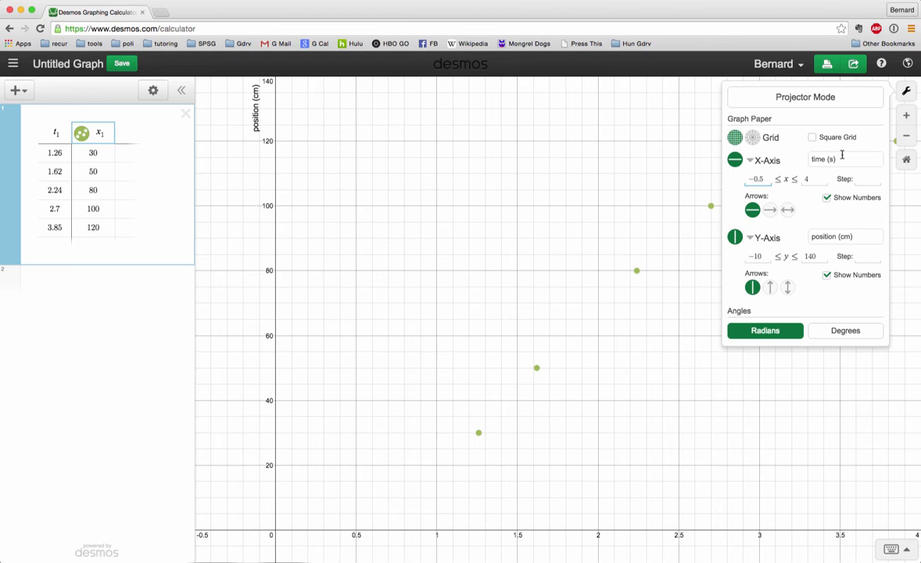
{"action": "left_click", "coordinate": [905, 92]}
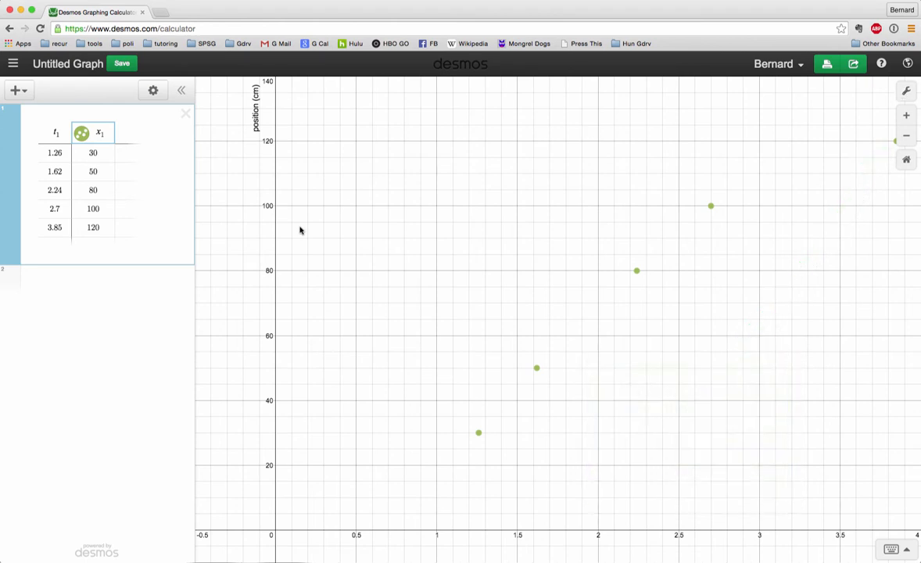
Add the linear regression x_1 ~ v_1t_1 + x_{1i} as a new expression below the table.
{"action": "left_click", "coordinate": [99, 285]}
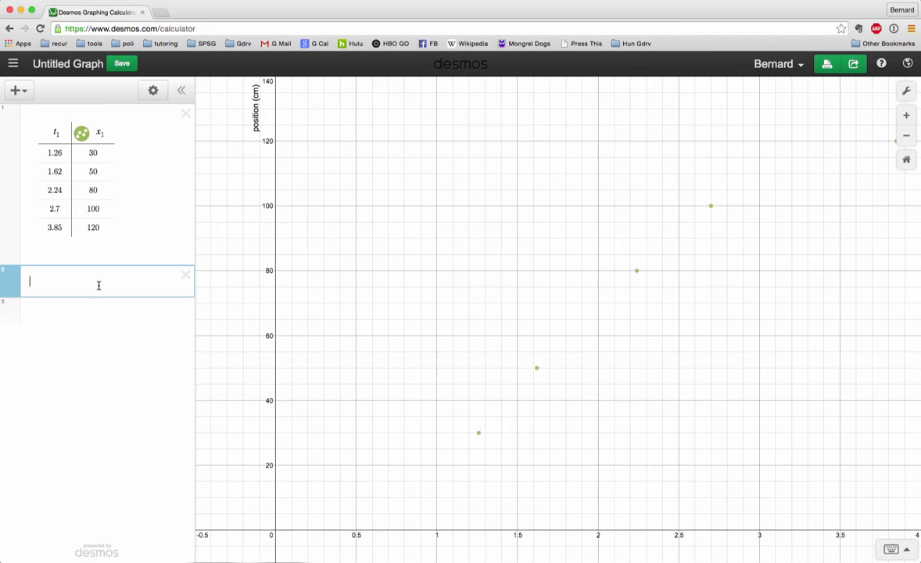
{"action": "type", "text": "x_1"}
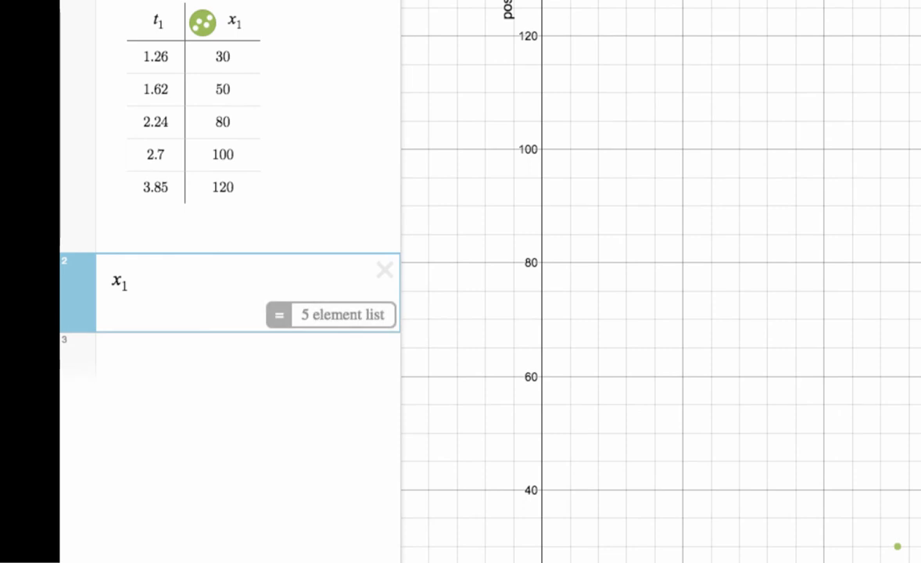
{"action": "type", "text": "~v_1t_1"}
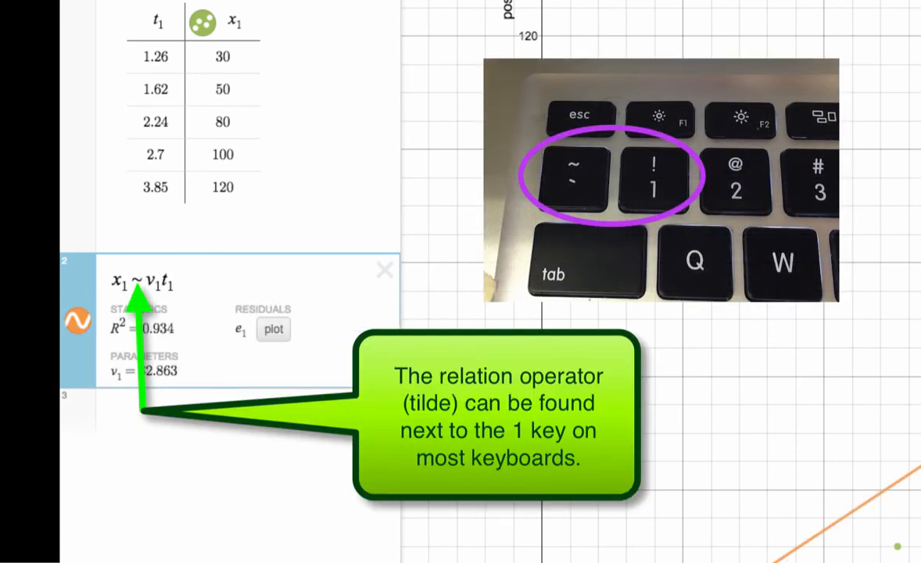
{"action": "type", "text": "+x"}
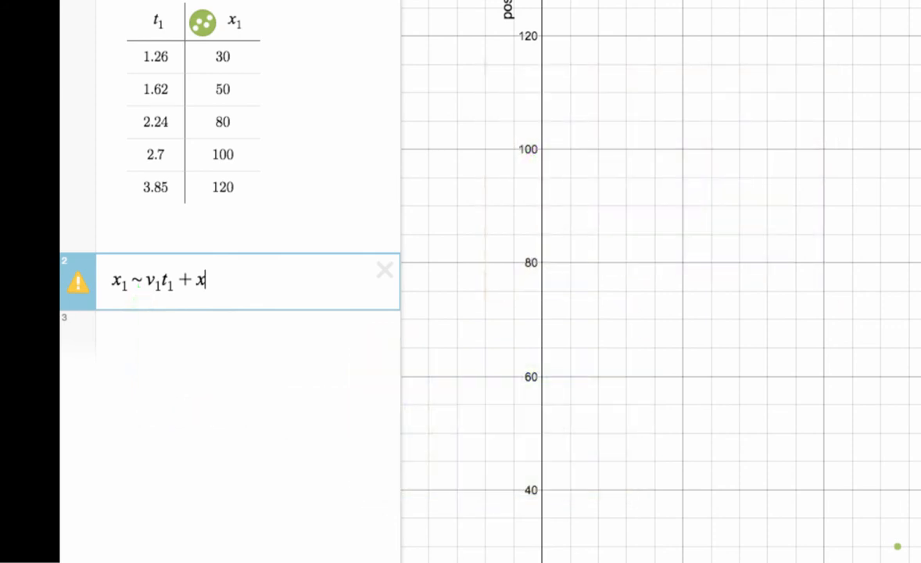
{"action": "type", "text": "_1"}
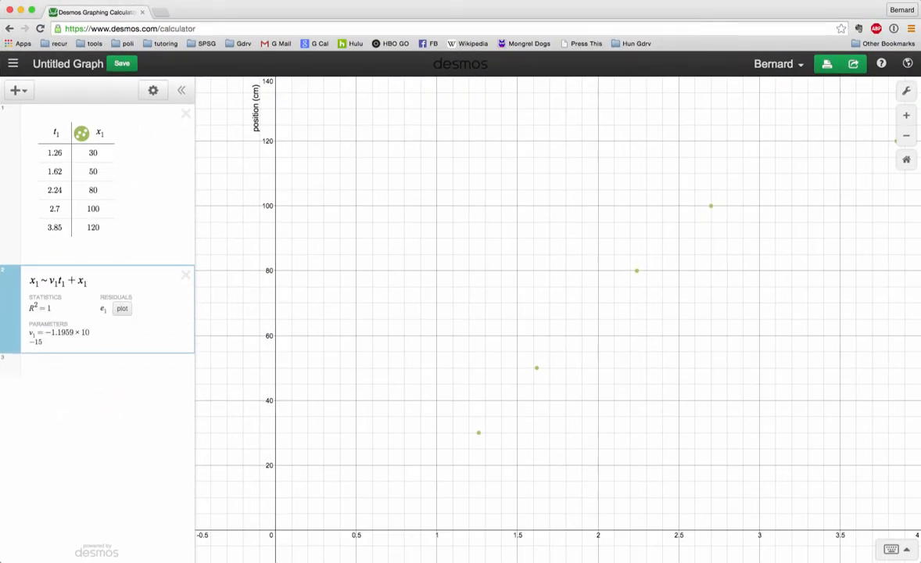
{"action": "type", "text": "i"}
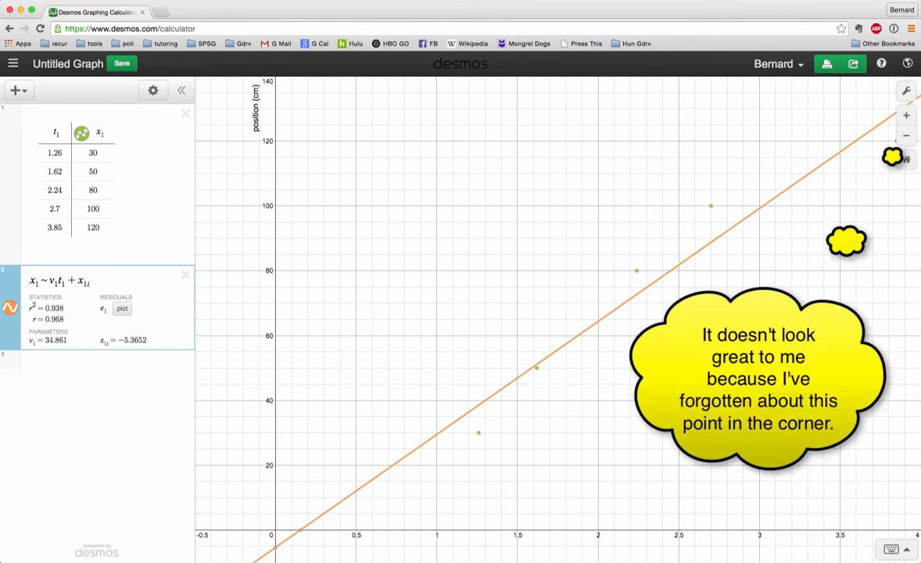
Replace the intercept term x_{1i} in the regression with b.
{"action": "key", "text": "BackSpace"}
{"action": "key", "text": "BackSpace"}
{"action": "key", "text": "BackSpace"}
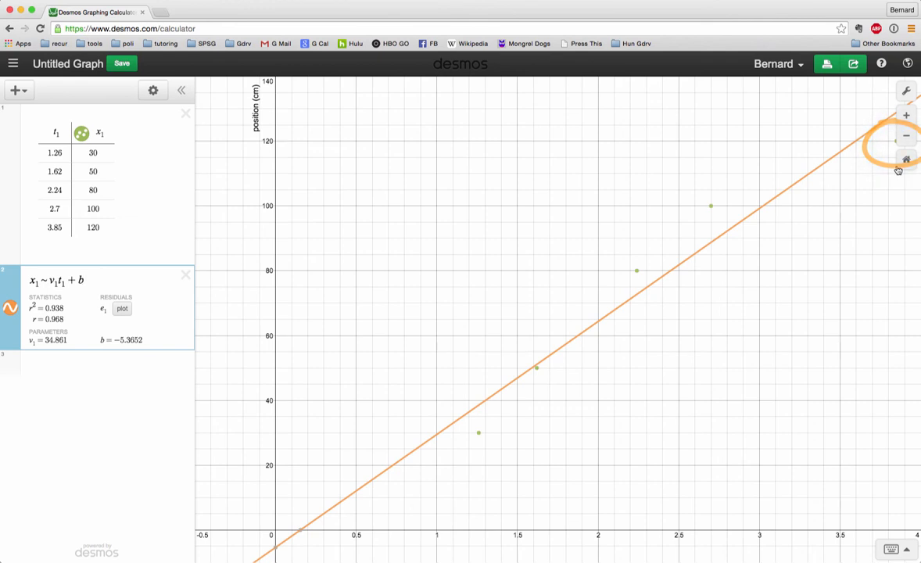
Set the x-axis upper limit to 5 and close the graph settings.
{"action": "left_click", "coordinate": [906, 90]}
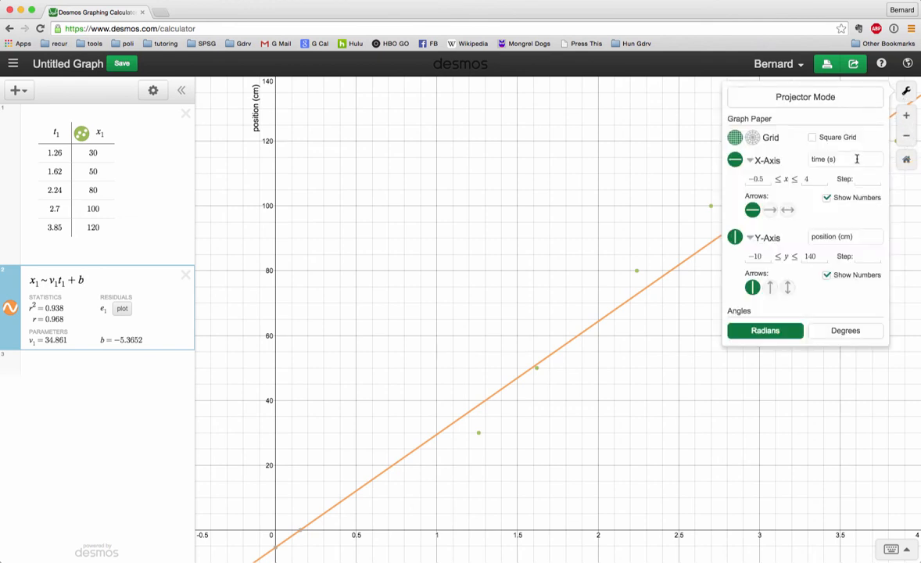
{"action": "left_click", "coordinate": [815, 180]}
{"action": "key", "text": "BackSpace"}
{"action": "type", "text": "5"}
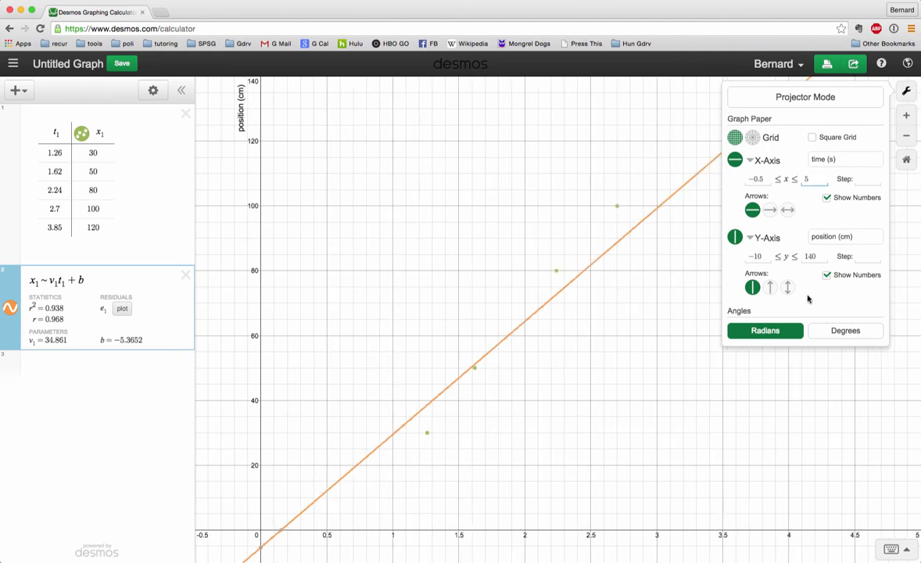
{"action": "left_click", "coordinate": [904, 95]}
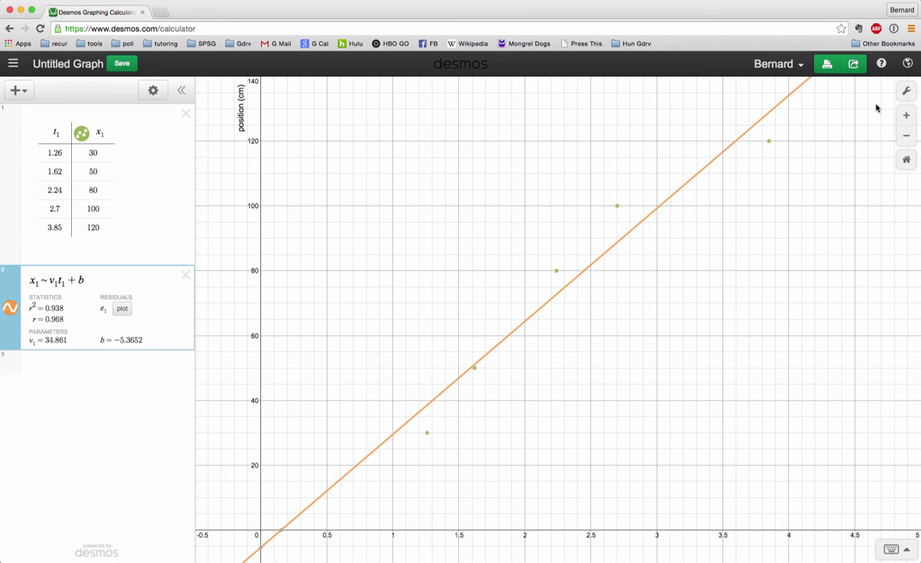
Add a second table below the regression with first-column values 0.95, 1.4, 2.1, 2.98 and 3.13.
{"action": "left_click", "coordinate": [79, 367]}
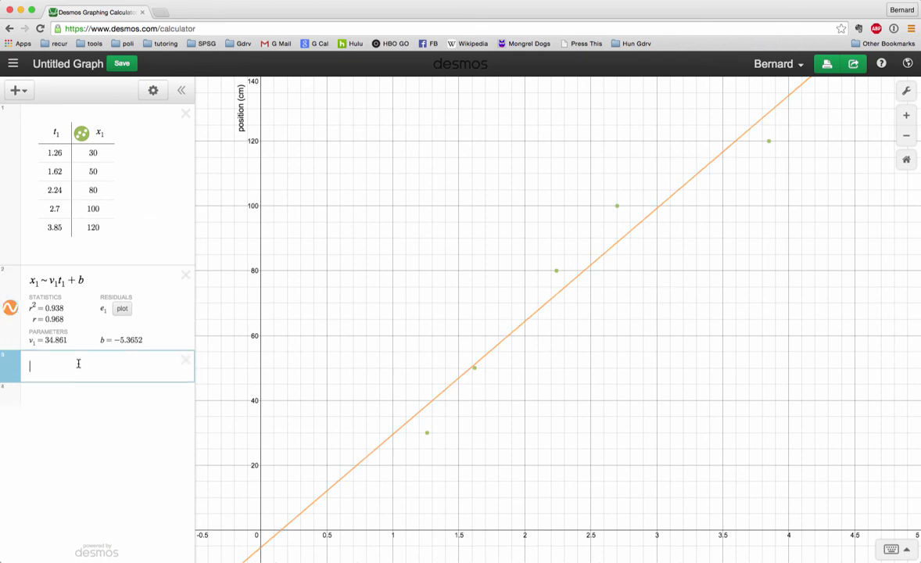
{"action": "left_click", "coordinate": [27, 89]}
{"action": "left_click", "coordinate": [31, 149]}
{"action": "type", "text": "0.95 1.4 2.1 2.98 3.13"}
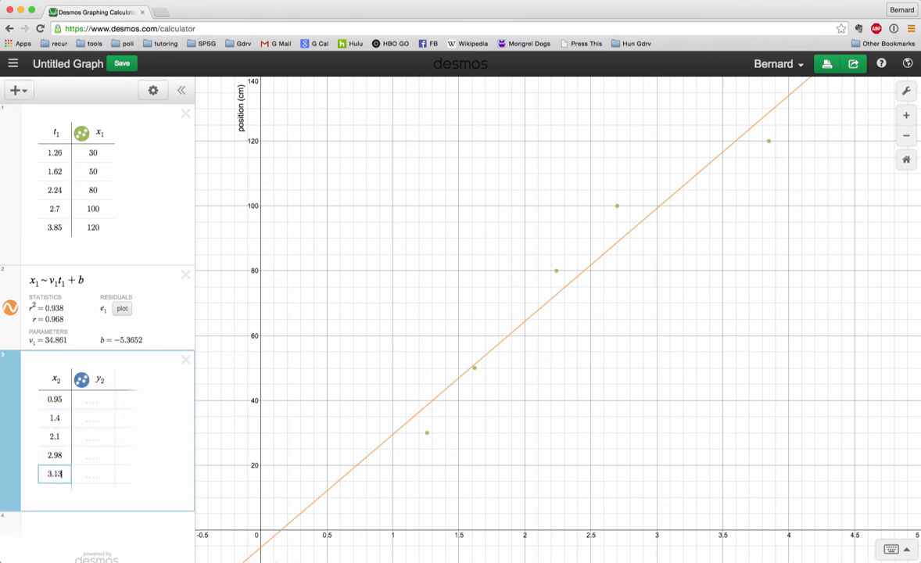
Fill the second column of the new table with 30, 50, 80, 100 and 120.
{"action": "left_click", "coordinate": [92, 400]}
{"action": "type", "text": "30"}
{"action": "key", "text": "Return"}
{"action": "type", "text": "50 80 100"}
{"action": "key", "text": "Return"}
{"action": "type", "text": "120"}
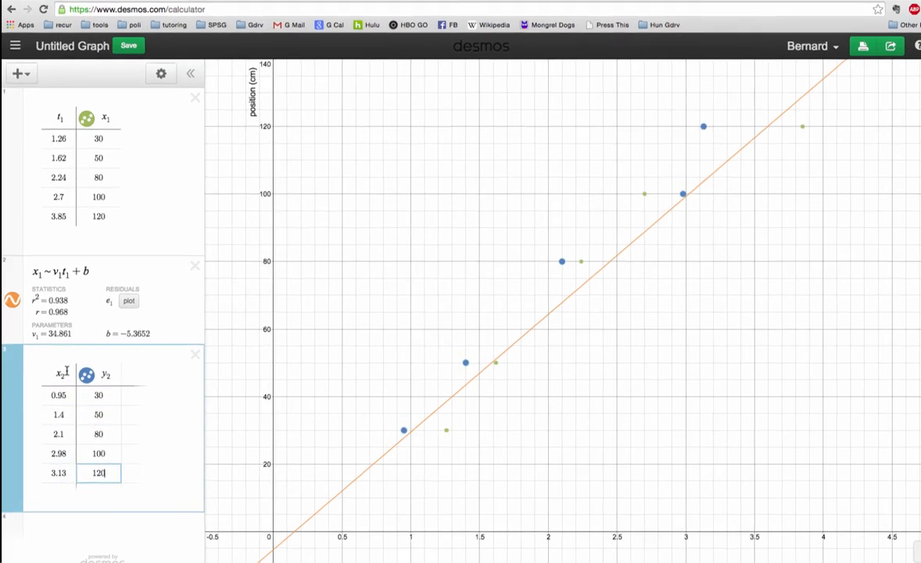
Rename the second table's column headings to t_2 and x_2.
{"action": "left_click", "coordinate": [67, 372]}
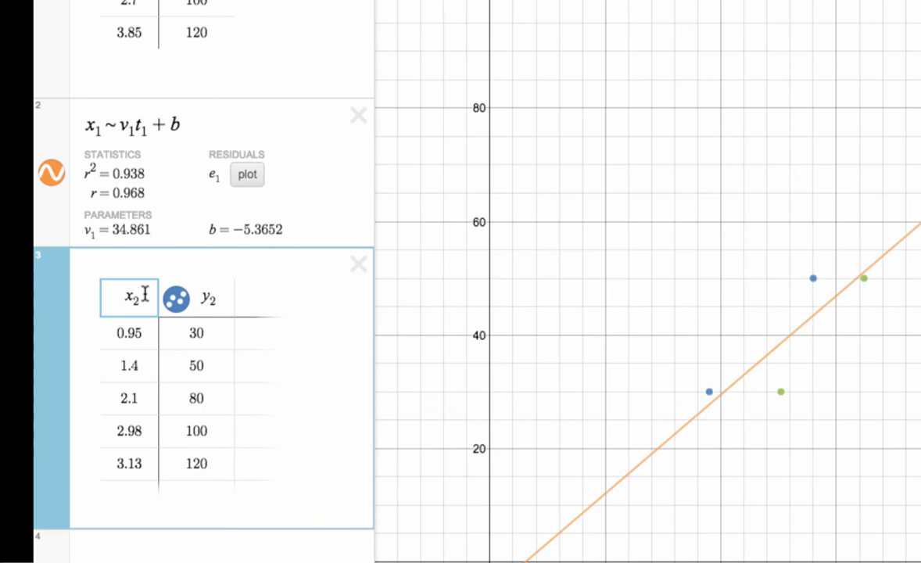
{"action": "key", "text": "BackSpace"}
{"action": "key", "text": "BackSpace"}
{"action": "type", "text": "t_2"}
{"action": "key", "text": "Tab"}
{"action": "key", "text": "Tab"}
{"action": "key", "text": "shift+Tab"}
{"action": "key", "text": "BackSpace"}
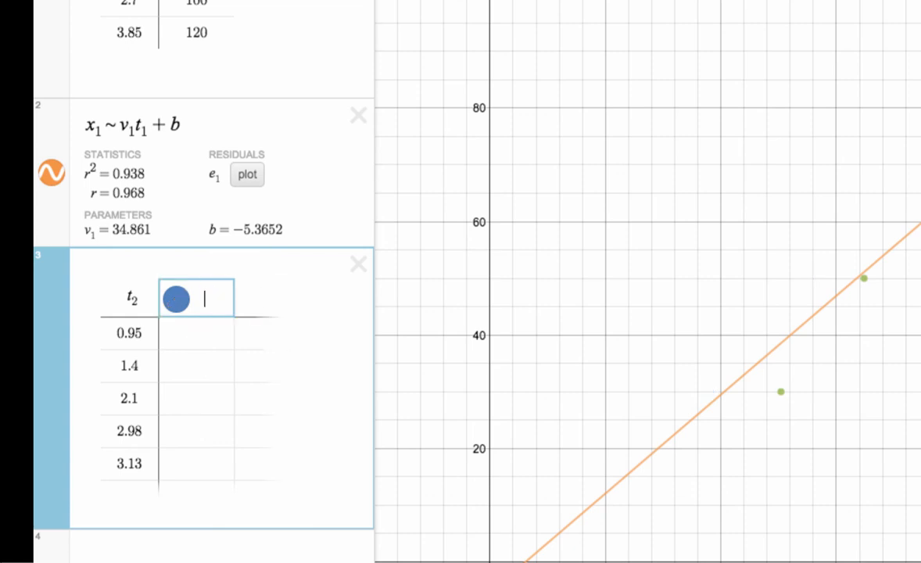
{"action": "type", "text": "x_2"}
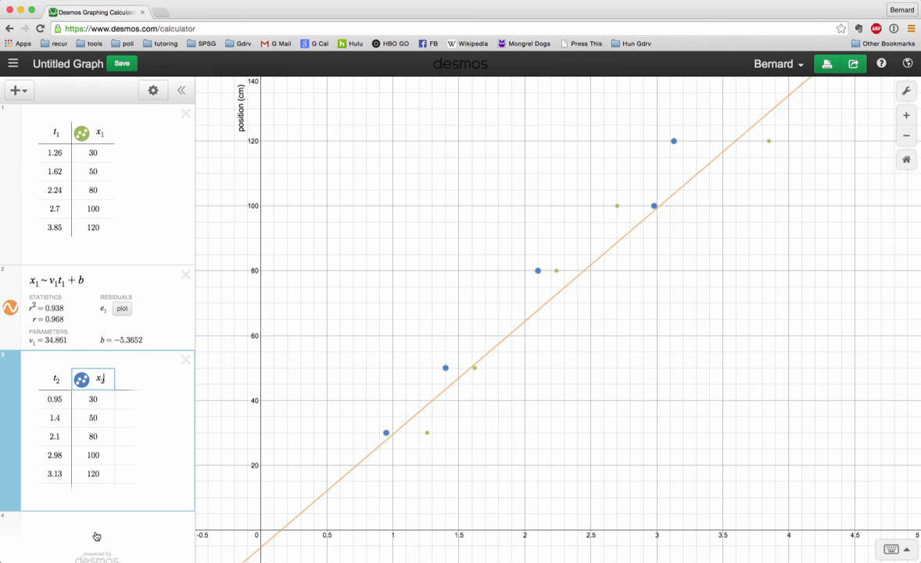
Add the linear regression x_2 ~ v_2t_2 + b_2 as a new expression below the second table.
{"action": "left_click", "coordinate": [89, 525]}
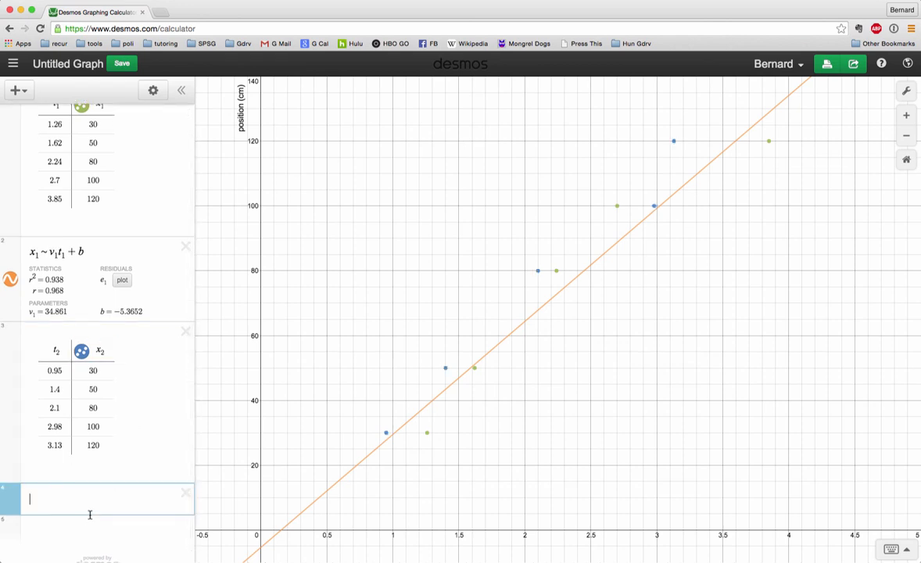
{"action": "type", "text": "x_2"}
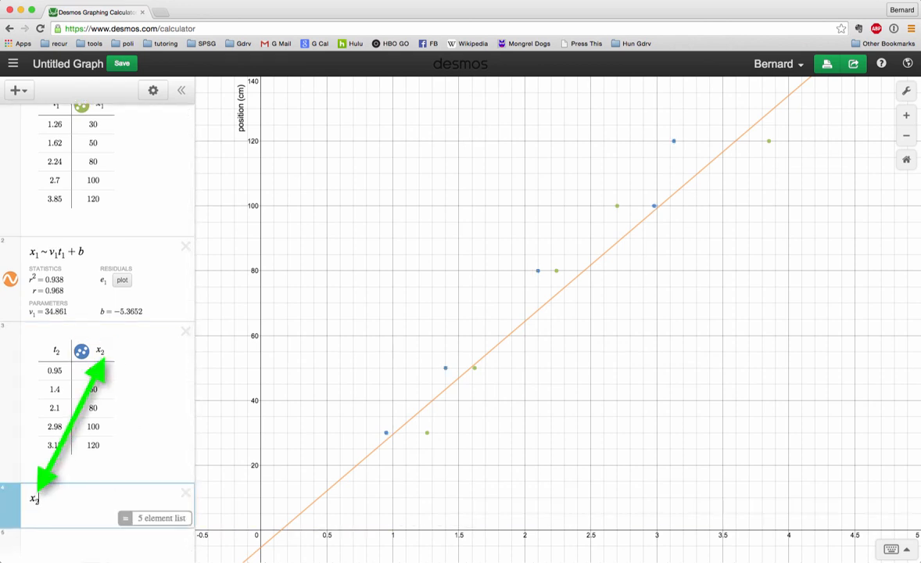
{"action": "type", "text": "~v"}
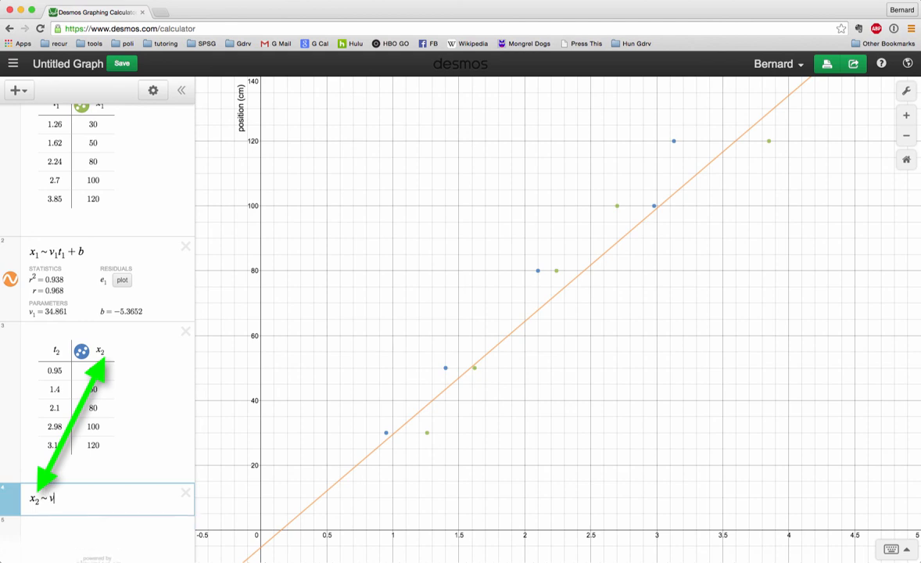
{"action": "type", "text": "_2"}
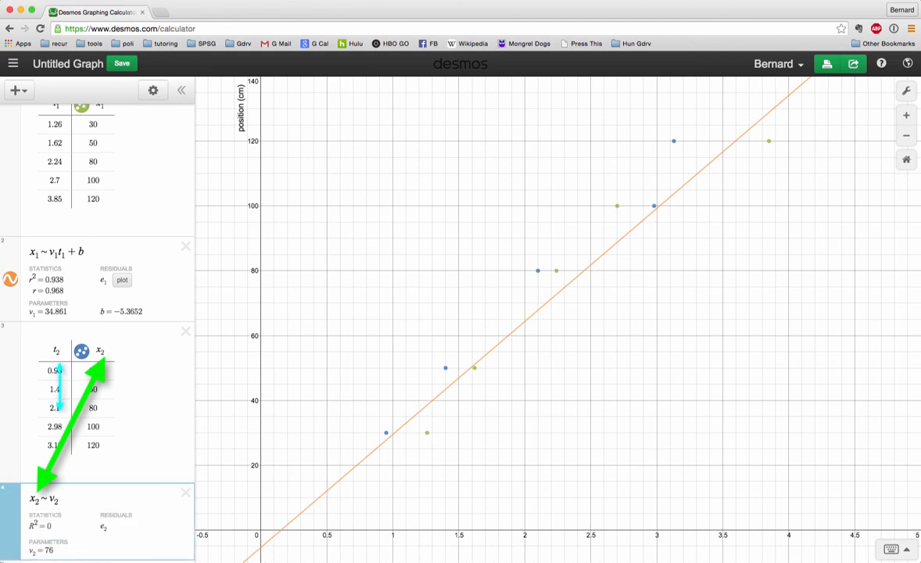
{"action": "key", "text": "Right"}
{"action": "type", "text": "t_2"}
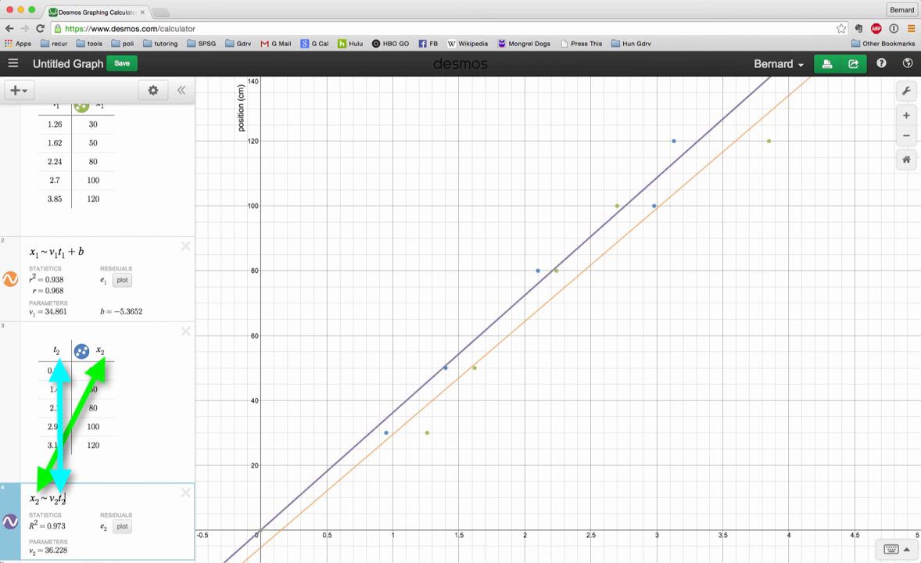
{"action": "key", "text": "Right"}
{"action": "type", "text": "+ b_2"}
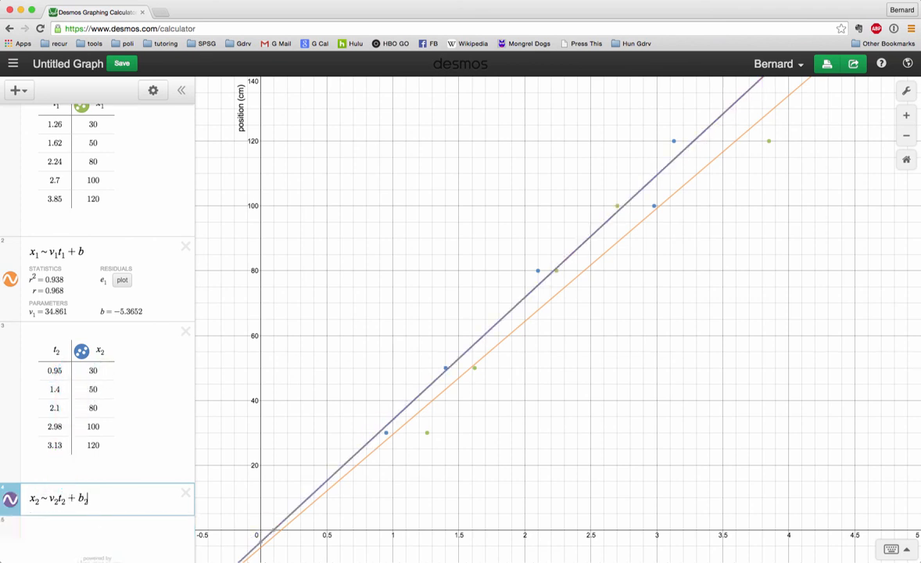